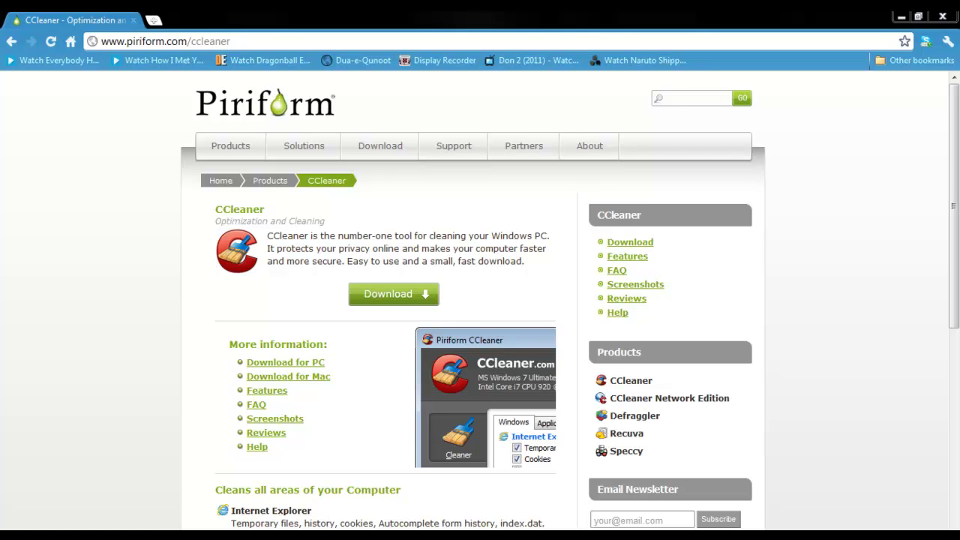
{"action": "left_click", "coordinate": [901, 16]}
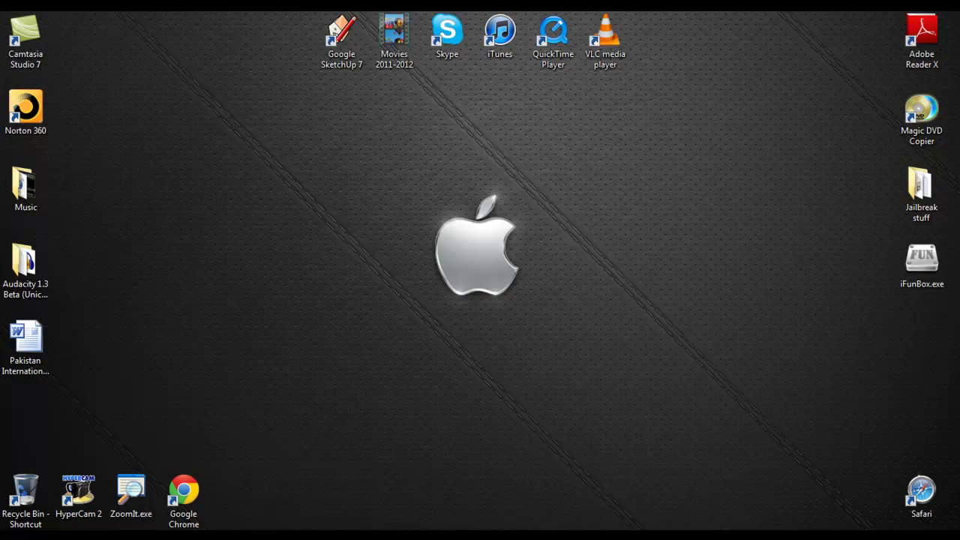
{"action": "key", "text": "super"}
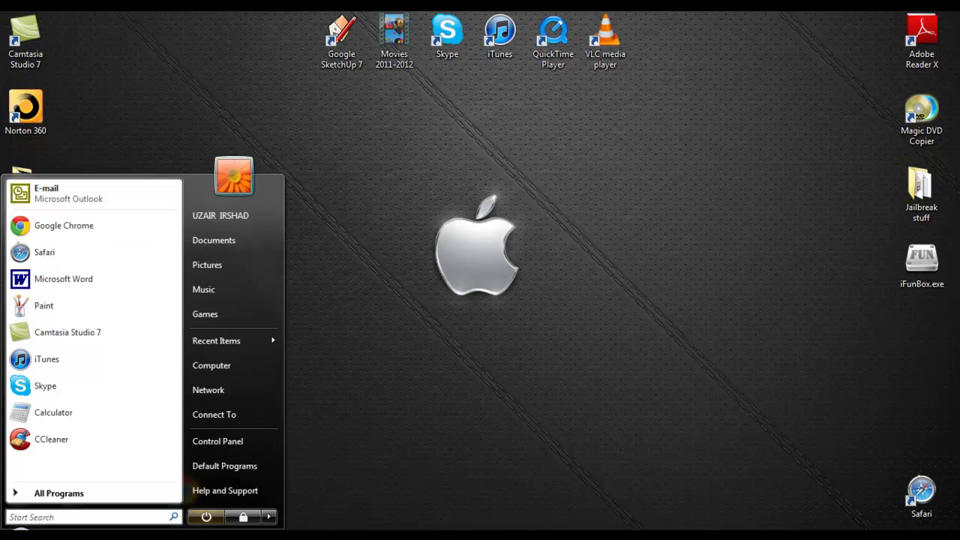
{"action": "key", "text": "super"}
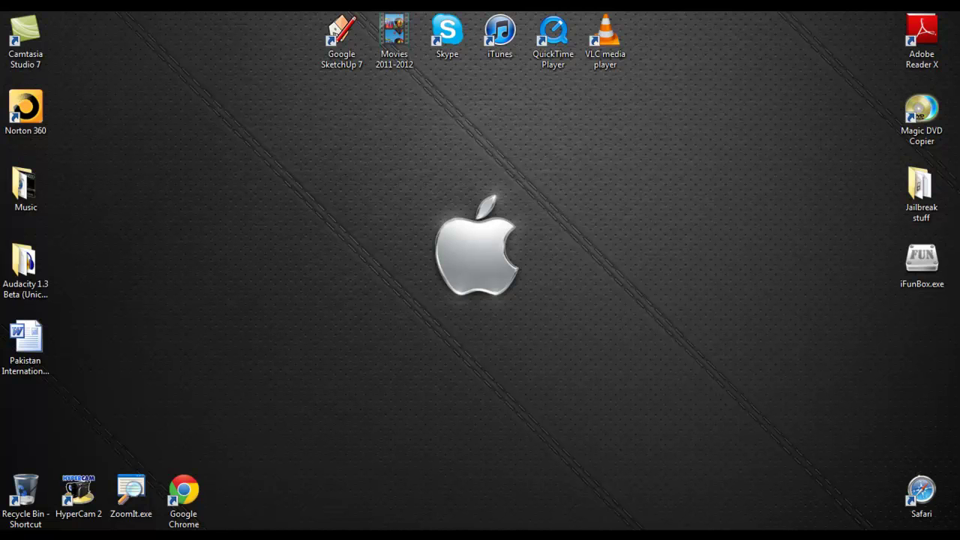
{"action": "left_click_drag", "start_coordinate": [540, 132], "coordinate": [437, 183]}
{"action": "left_click_drag", "start_coordinate": [592, 162], "coordinate": [358, 113]}
{"action": "left_click_drag", "start_coordinate": [626, 136], "coordinate": [748, 148]}
{"action": "left_click_drag", "start_coordinate": [613, 159], "coordinate": [348, 336]}
{"action": "key", "text": "super"}
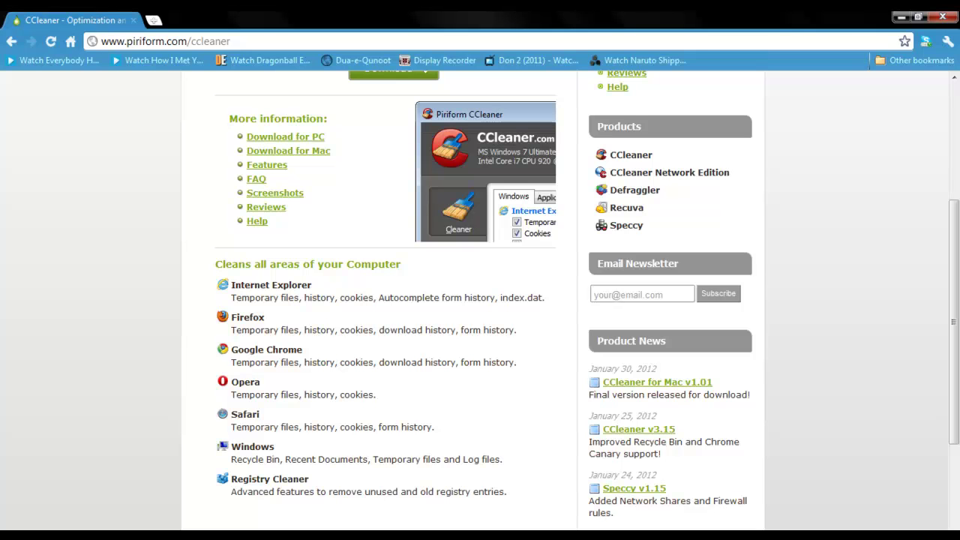
Open the CCleaner download page on the Piriform website
{"action": "scroll", "coordinate": [480, 300], "scroll_direction": "up", "scroll_amount": 3}
{"action": "scroll", "coordinate": [480, 300], "scroll_direction": "down", "scroll_amount": 5}
{"action": "scroll", "coordinate": [480, 300], "scroll_direction": "up", "scroll_amount": 5}
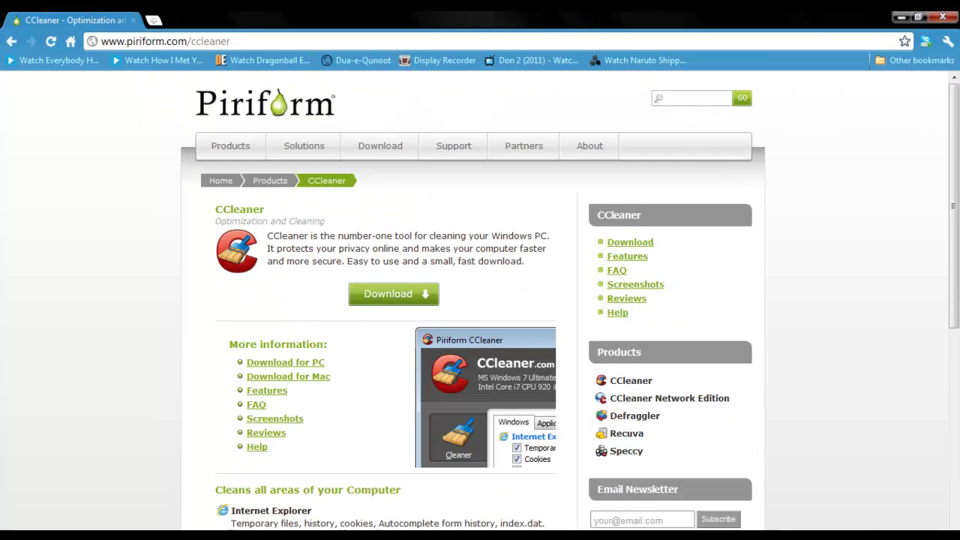
{"action": "left_click", "coordinate": [165, 41]}
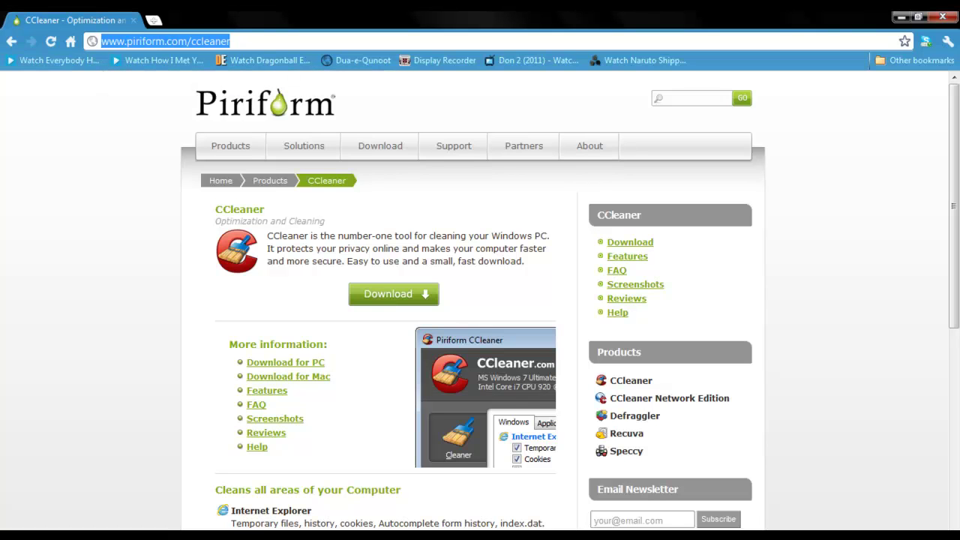
{"action": "left_click", "coordinate": [230, 42]}
{"action": "mouse_move", "coordinate": [230, 41]}
{"action": "left_mouse_down"}
{"action": "mouse_move", "coordinate": [101, 41]}
{"action": "mouse_move", "coordinate": [230, 41]}
{"action": "left_mouse_up"}
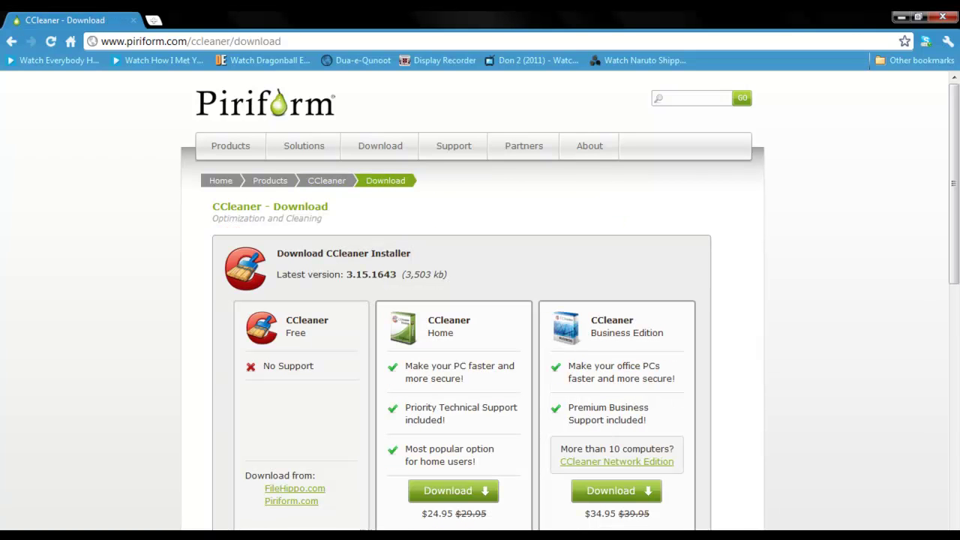
Open the FileHippo.com download page for the free edition of CCleaner and compare it with the Piriform download page
{"action": "scroll", "coordinate": [480, 300], "scroll_direction": "down", "scroll_amount": 3}
{"action": "scroll", "coordinate": [480, 300], "scroll_direction": "up", "scroll_amount": 1}
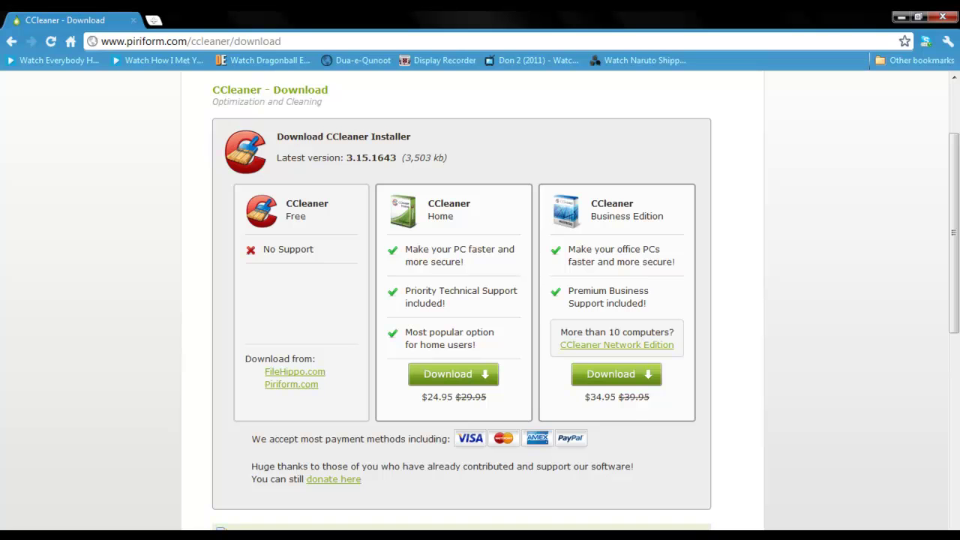
{"action": "left_click", "coordinate": [294, 372]}
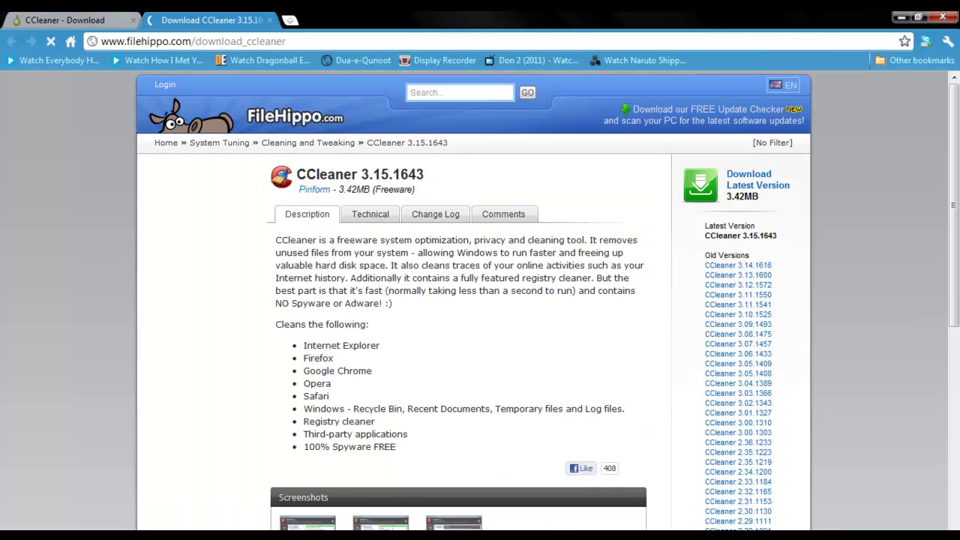
{"action": "key", "text": "ctrl+shift+Tab"}
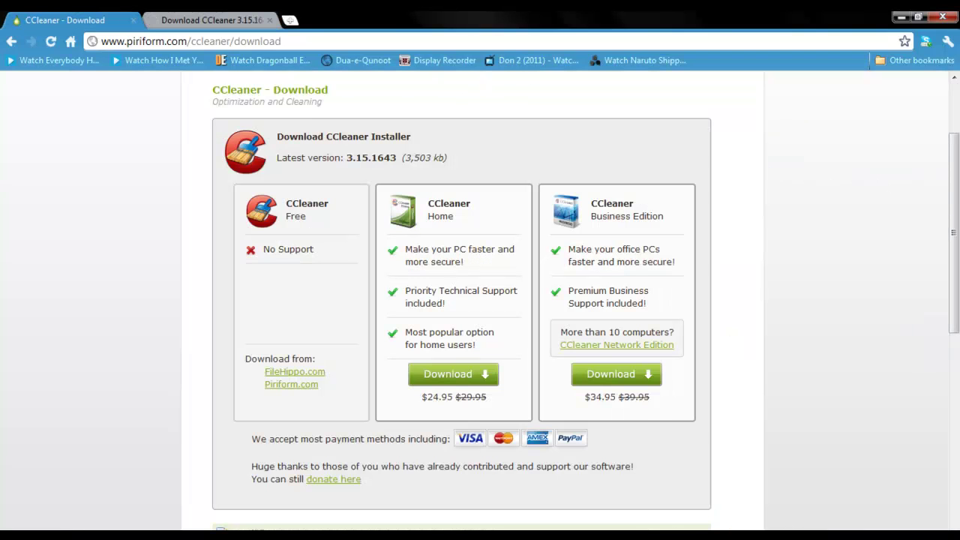
{"action": "key", "text": "ctrl+Tab"}
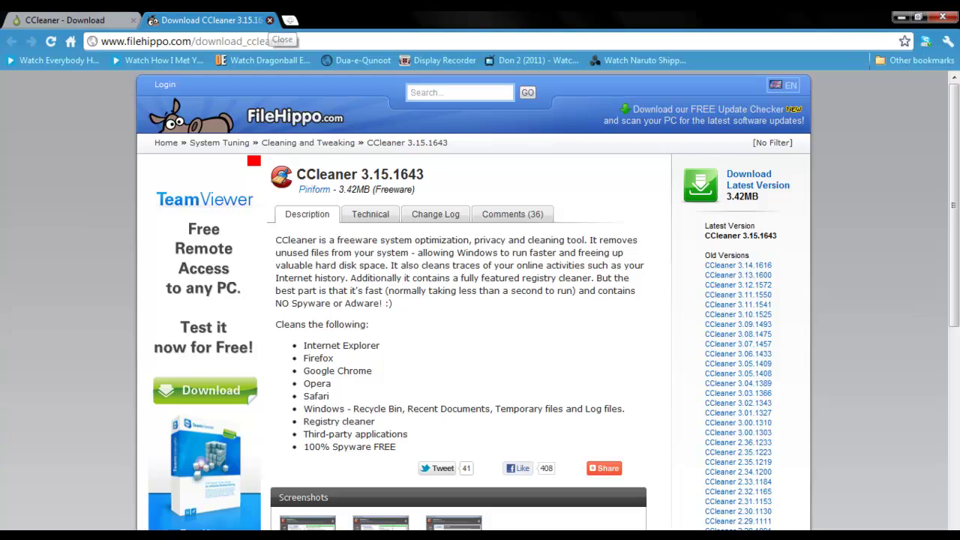
Close both browser pages and refresh the desktop
{"action": "key", "text": "ctrl+w"}
{"action": "key", "text": "ctrl+w"}
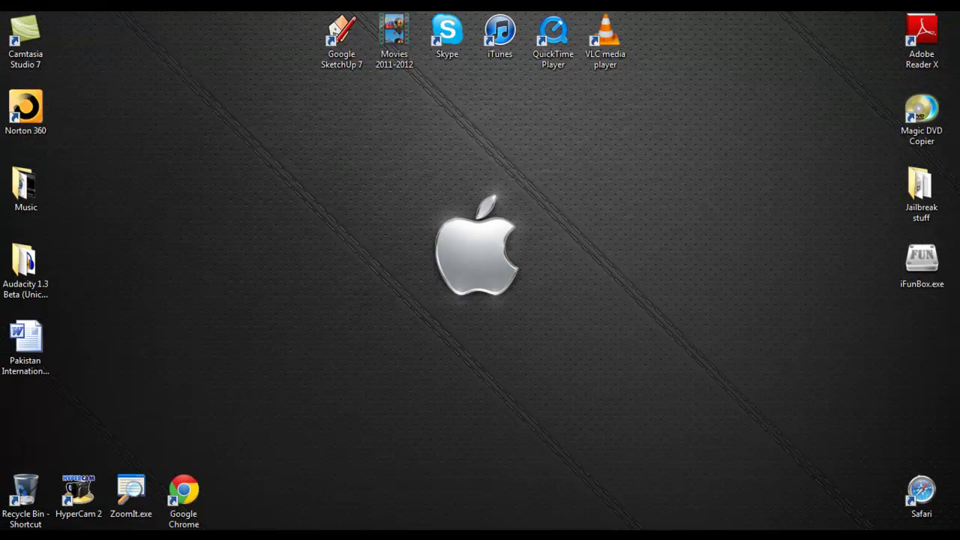
{"action": "left_click_drag", "start_coordinate": [435, 210], "coordinate": [612, 336]}
{"action": "right_click", "coordinate": [328, 182]}
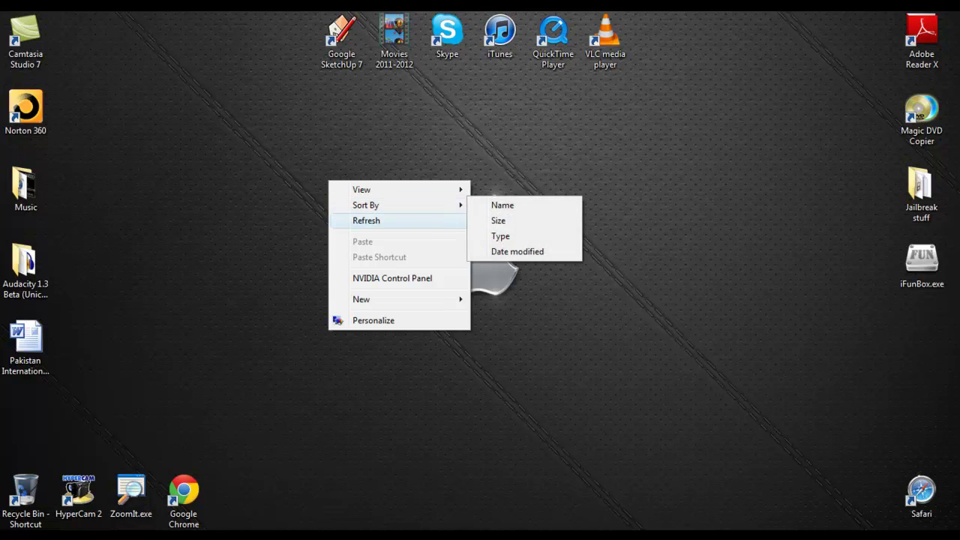
{"action": "key", "text": "Return"}
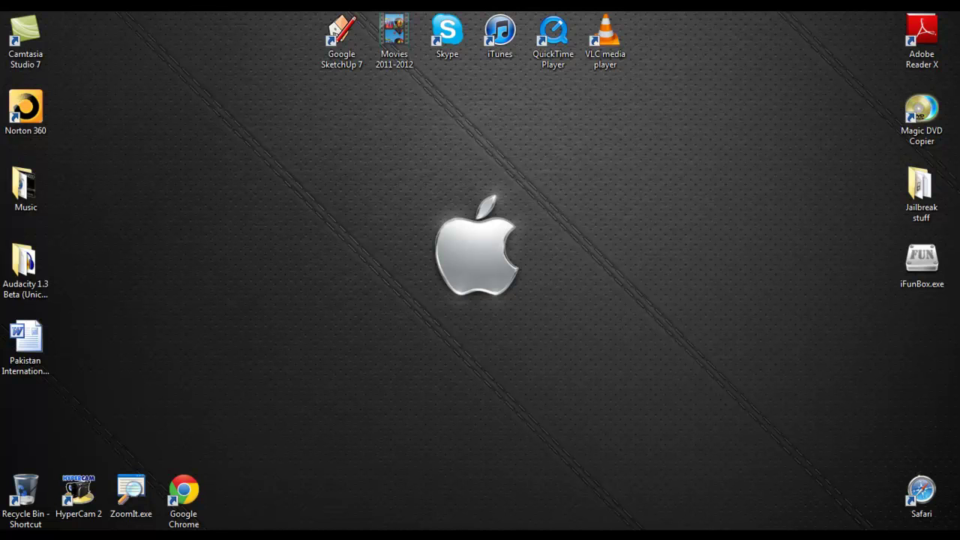
Launch CCleaner from its shortcut in the Firmware folder inside the Jailbreak stuff folder
{"action": "double_click", "coordinate": [921, 188]}
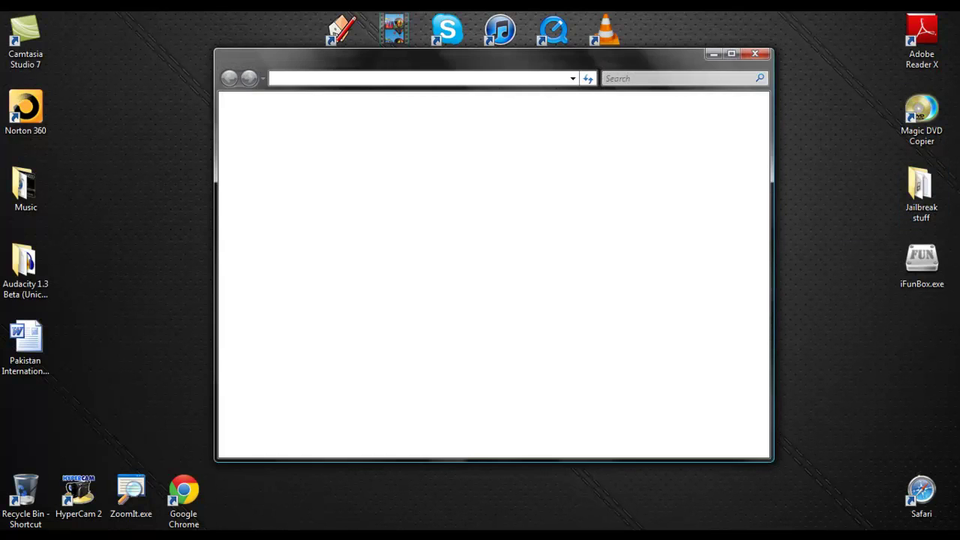
{"action": "double_click", "coordinate": [432, 136]}
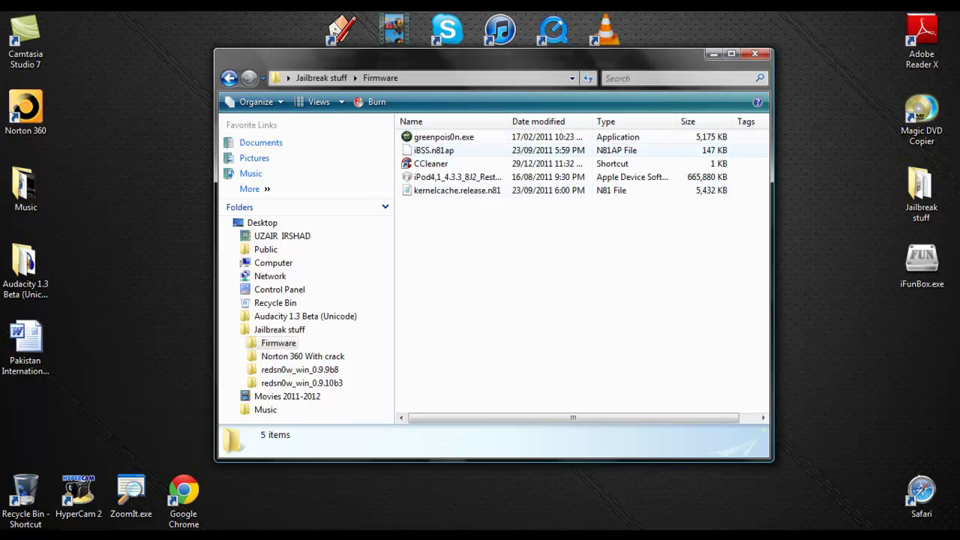
{"action": "left_click", "coordinate": [431, 163]}
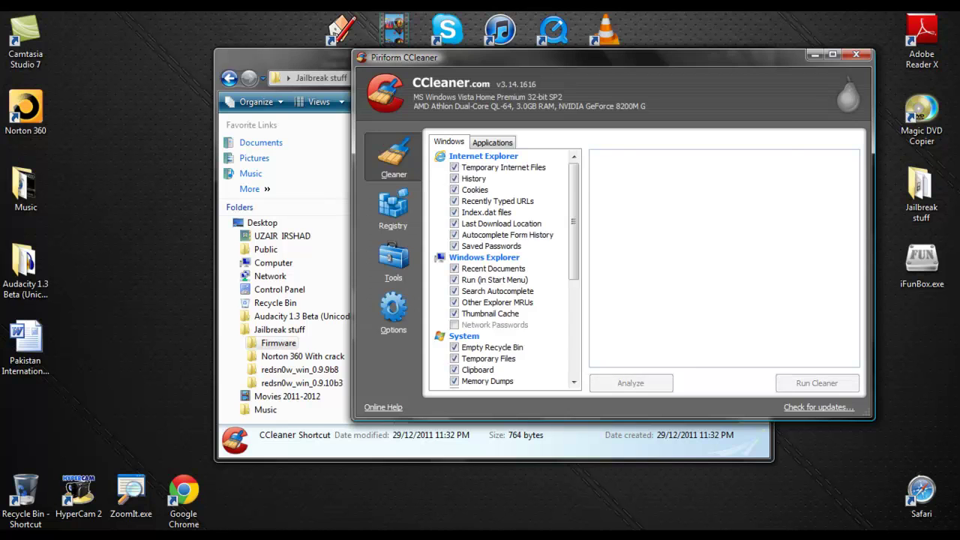
Close the Firmware folder window and move the CCleaner window toward the middle of the desktop
{"action": "key", "text": "alt+Tab"}
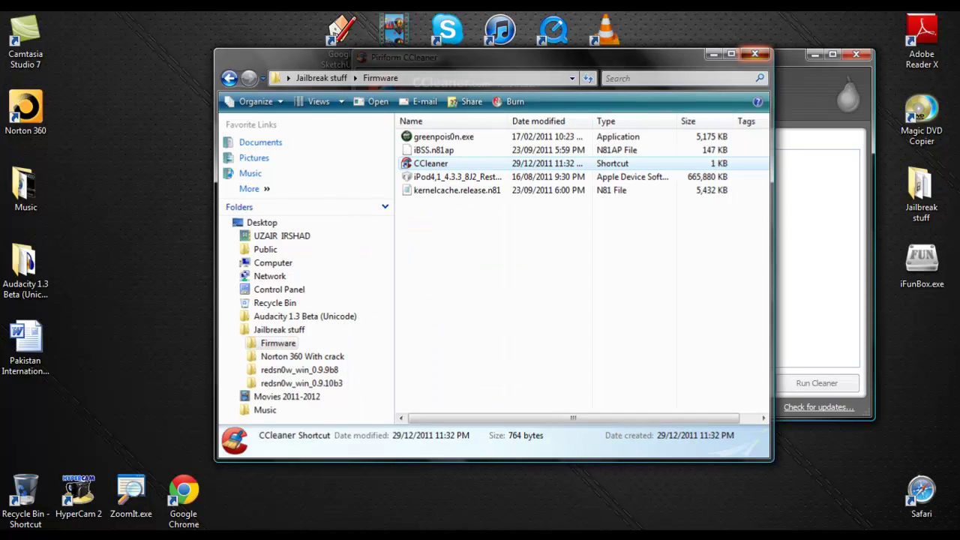
{"action": "left_click", "coordinate": [755, 53]}
{"action": "left_click_drag", "start_coordinate": [525, 57], "coordinate": [399, 87]}
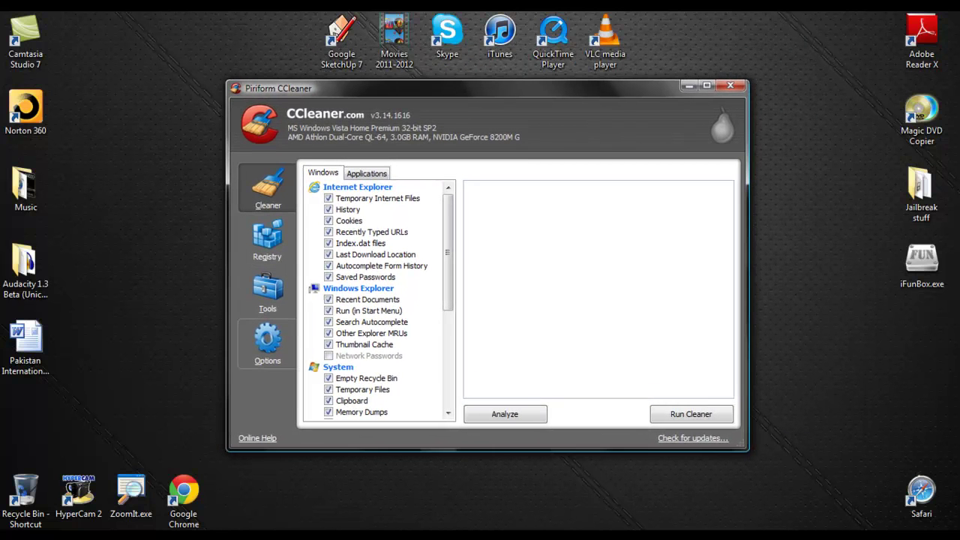
In the CCleaner options, choose Very Complex Overwrite (35 passes) as the secure file deletion method
{"action": "left_click", "coordinate": [268, 341]}
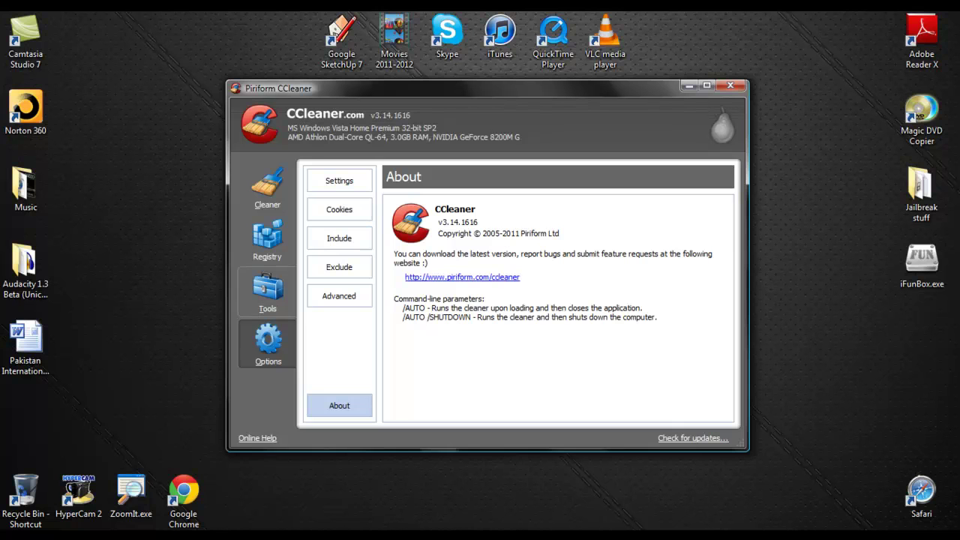
{"action": "left_click", "coordinate": [339, 181]}
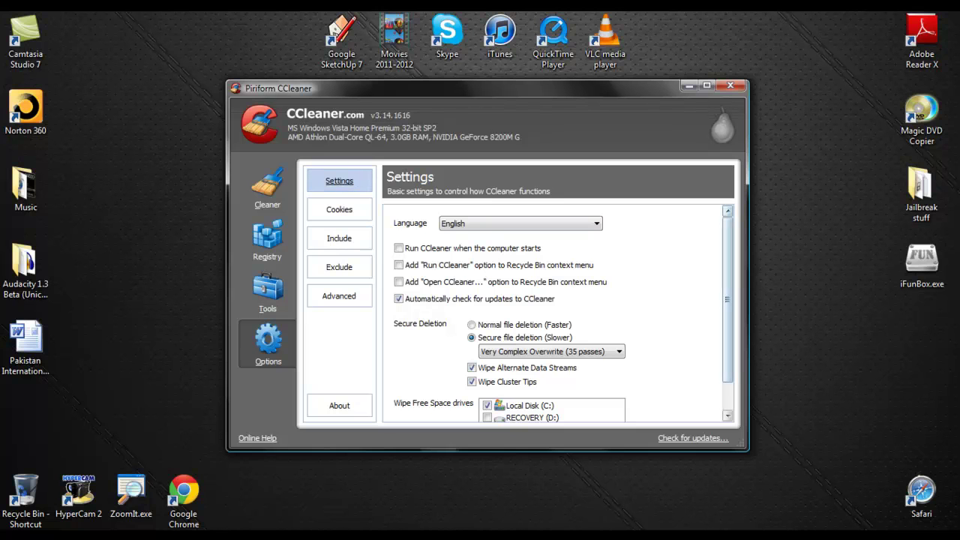
{"action": "scroll", "coordinate": [558, 315], "scroll_direction": "down", "scroll_amount": 2}
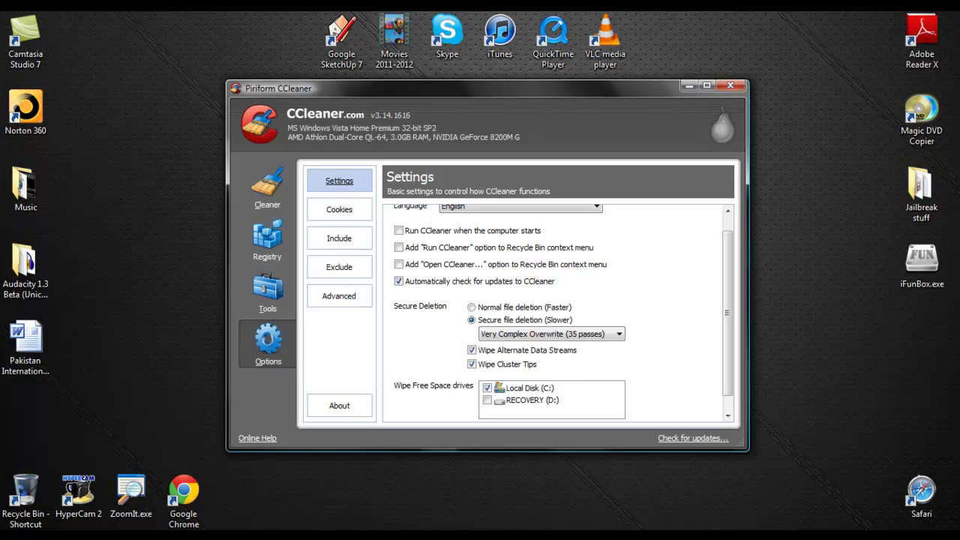
{"action": "scroll", "coordinate": [727, 323], "scroll_direction": "down", "scroll_amount": 1}
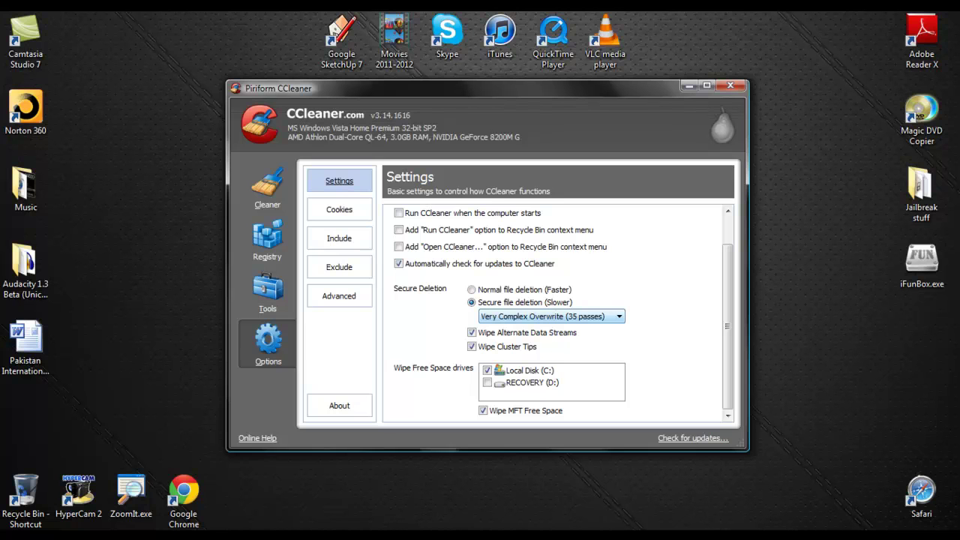
{"action": "key", "text": "alt+Down"}
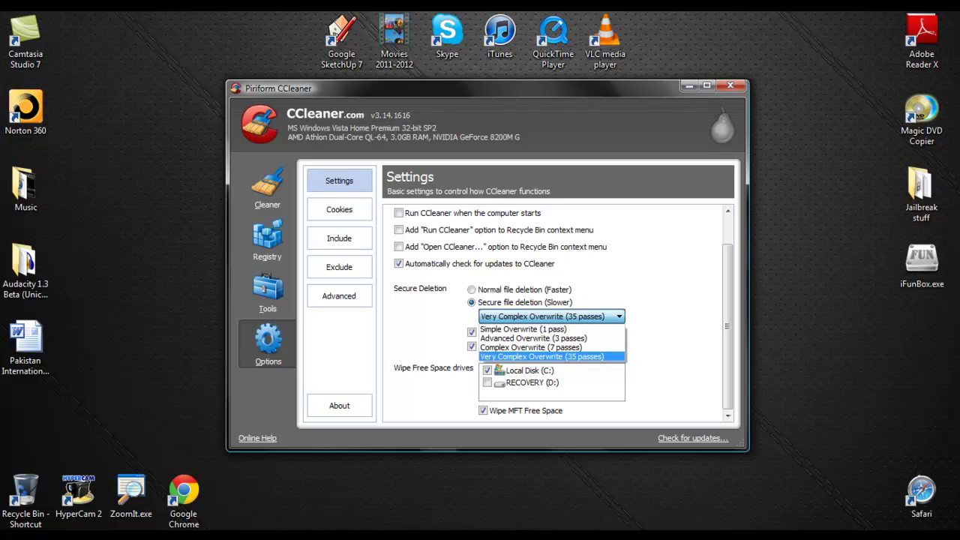
{"action": "key", "text": "Return"}
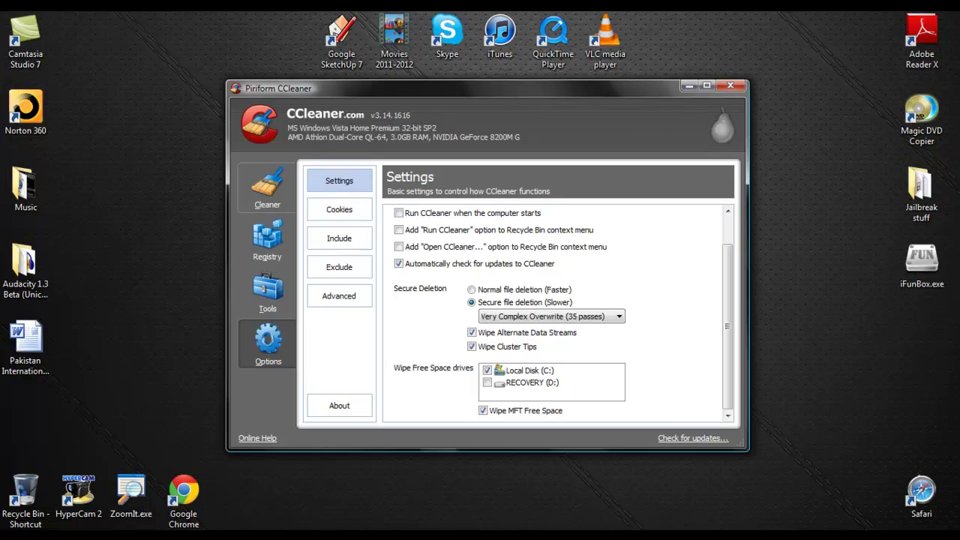
Examine the Windows and Applications items that the cleaner is set to clean
{"action": "left_click", "coordinate": [267, 187]}
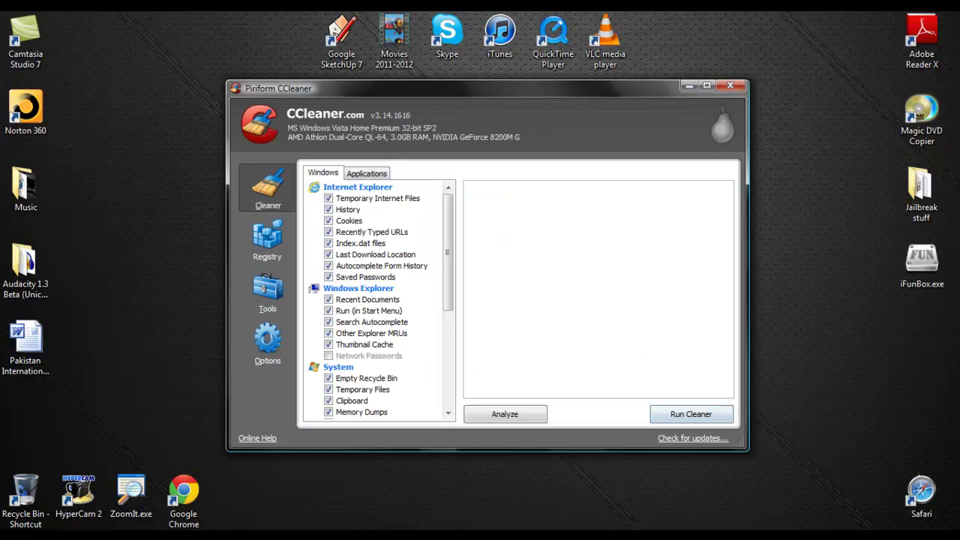
{"action": "scroll", "coordinate": [379, 300], "scroll_direction": "down", "scroll_amount": 6}
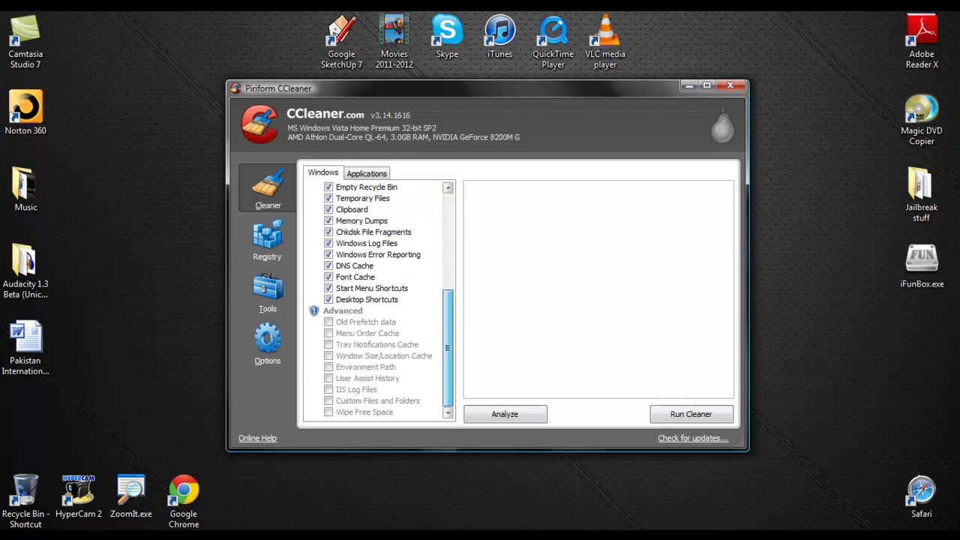
{"action": "scroll", "coordinate": [379, 300], "scroll_direction": "up", "scroll_amount": 6}
{"action": "scroll", "coordinate": [378, 300], "scroll_direction": "down", "scroll_amount": 6}
{"action": "scroll", "coordinate": [379, 300], "scroll_direction": "up", "scroll_amount": 6}
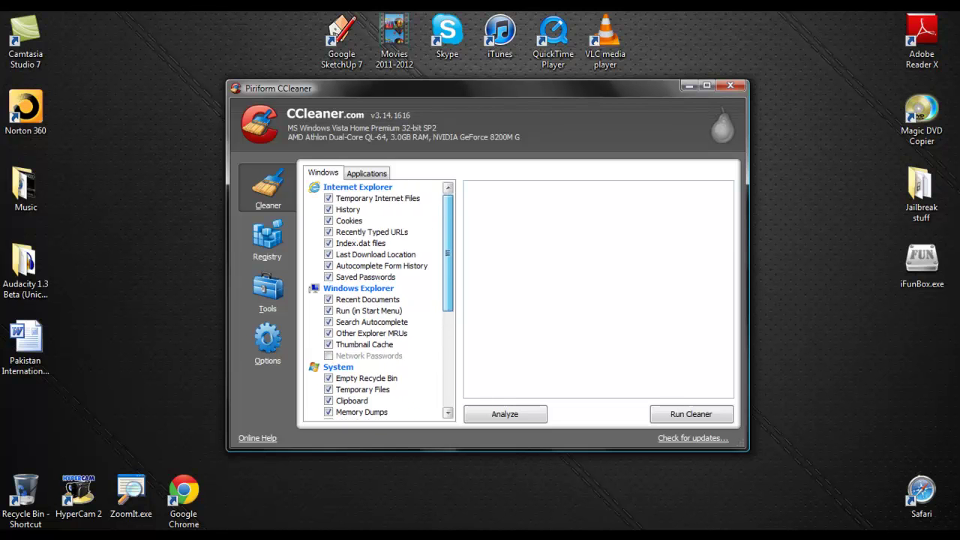
{"action": "left_click", "coordinate": [367, 172]}
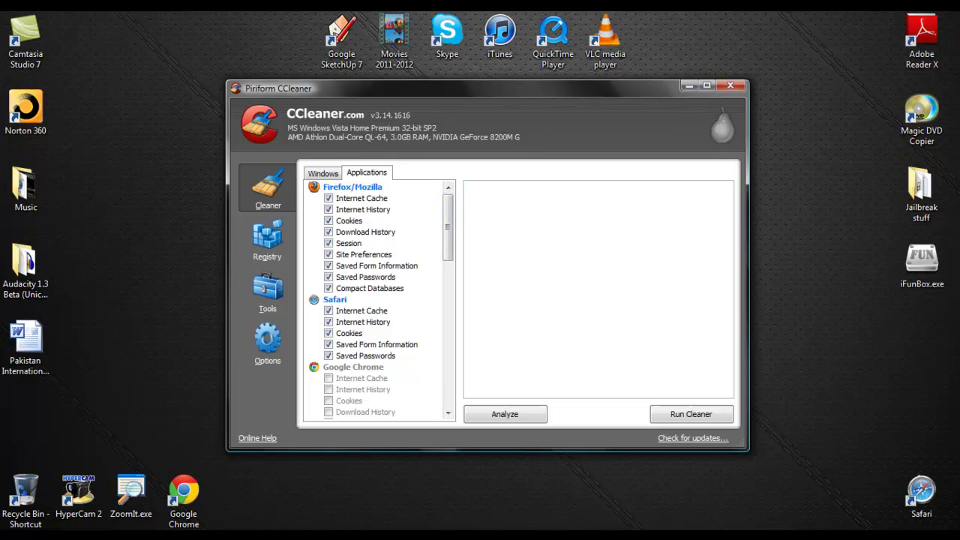
{"action": "scroll", "coordinate": [379, 300], "scroll_direction": "down", "scroll_amount": 5}
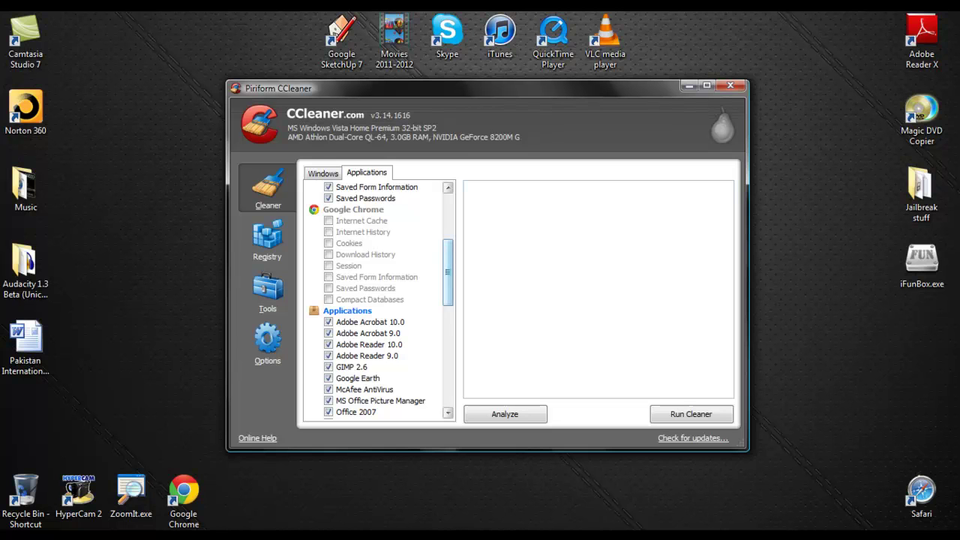
{"action": "scroll", "coordinate": [379, 300], "scroll_direction": "down", "scroll_amount": 4}
{"action": "scroll", "coordinate": [379, 300], "scroll_direction": "up", "scroll_amount": 6}
{"action": "scroll", "coordinate": [378, 300], "scroll_direction": "up", "scroll_amount": 3}
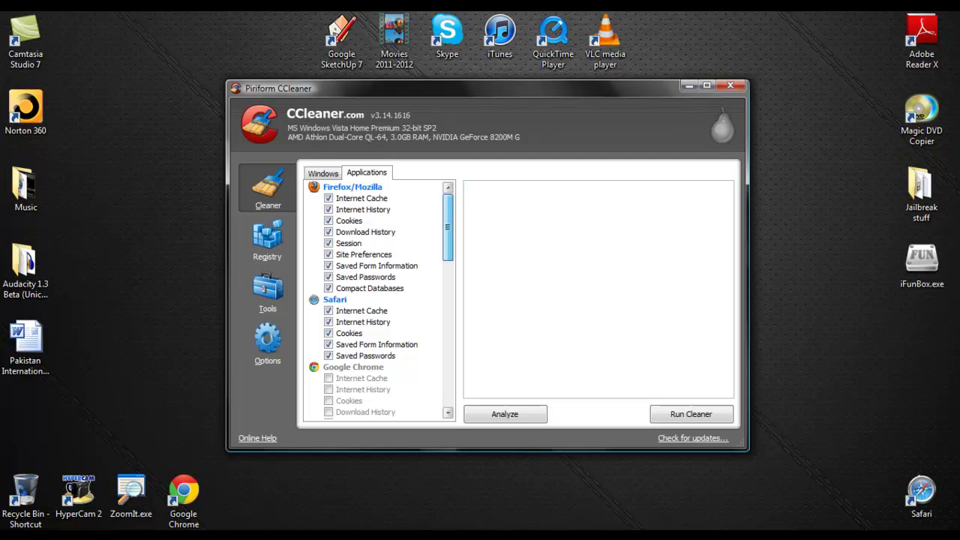
{"action": "left_click", "coordinate": [323, 173]}
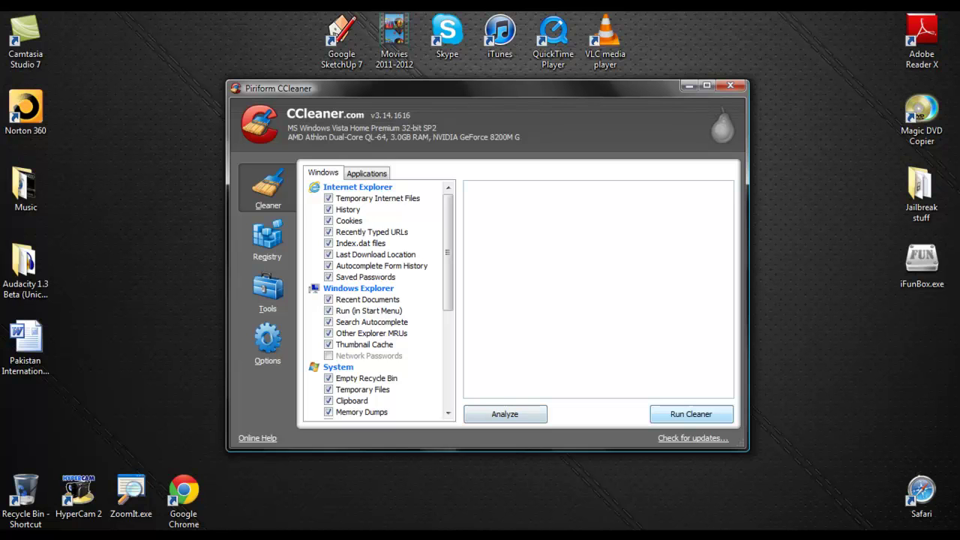
Run the cleaner on the checked items and analyze the system again for remaining files
{"action": "key", "text": "alt+a"}
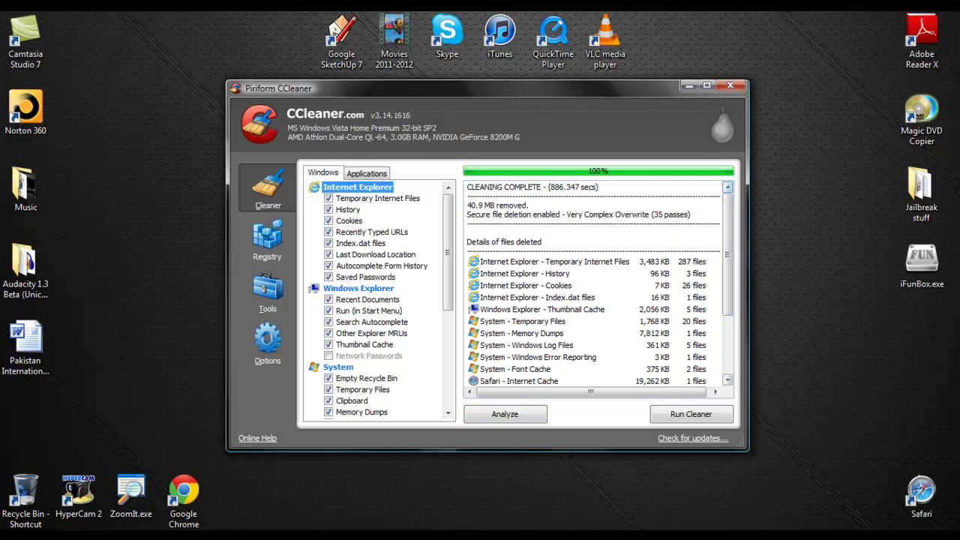
{"action": "left_click", "coordinate": [505, 414]}
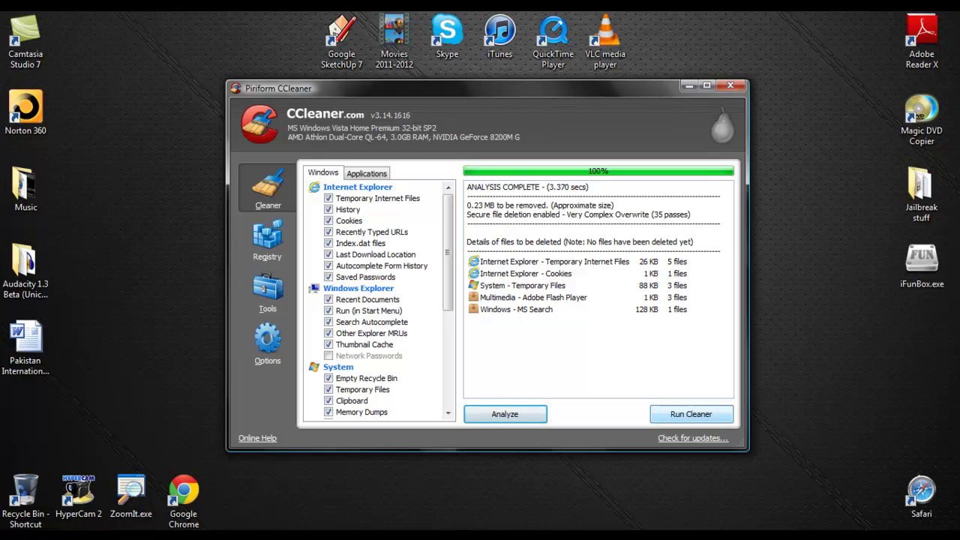
Close CCleaner and select the Google Chrome shortcut on the desktop
{"action": "left_click", "coordinate": [730, 86]}
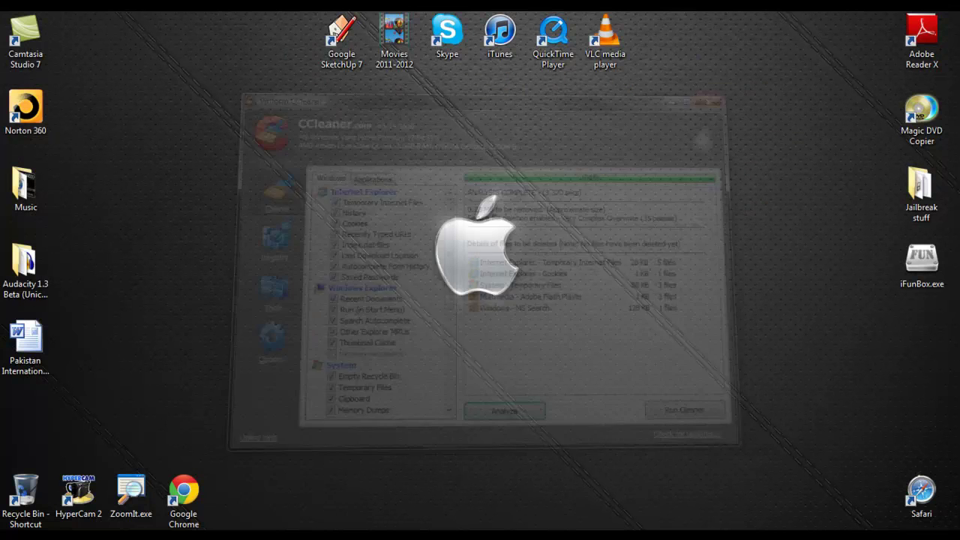
{"action": "mouse_move", "coordinate": [183, 489]}
{"action": "left_mouse_down"}
{"action": "mouse_move", "coordinate": [284, 459]}
{"action": "mouse_move", "coordinate": [264, 442]}
{"action": "mouse_move", "coordinate": [184, 491]}
{"action": "left_mouse_up"}
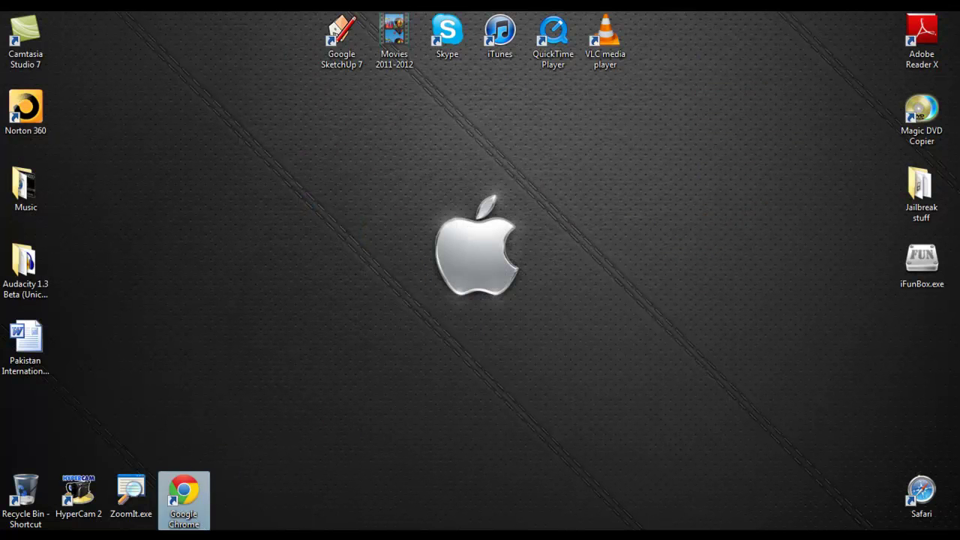